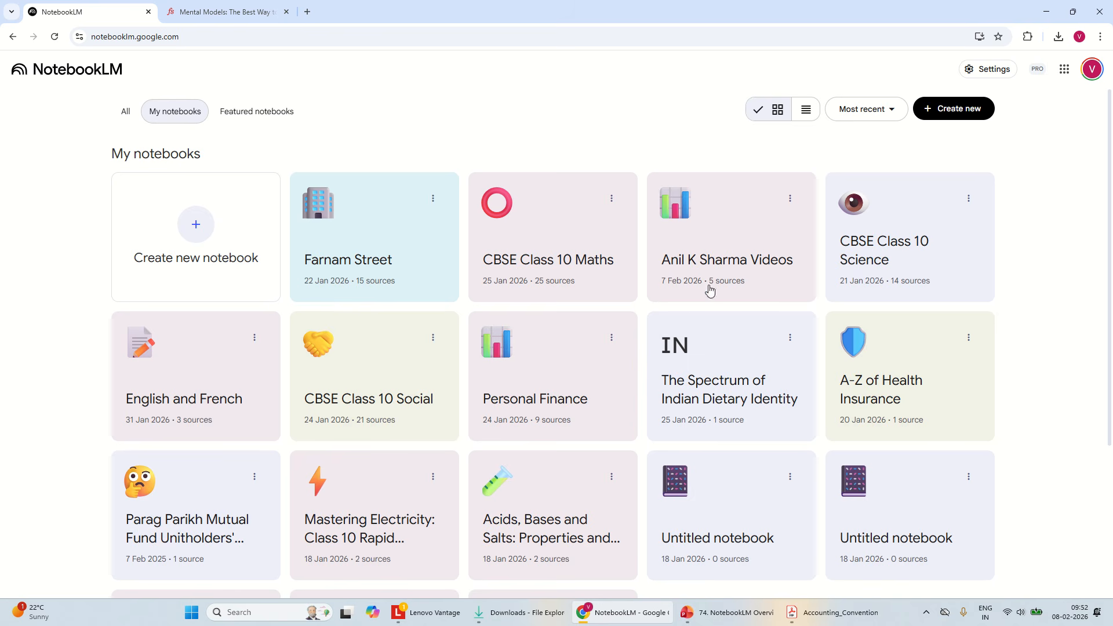
# Create a new notebook without adding any sources and return to the notebook list
pyautogui.click(198, 227)
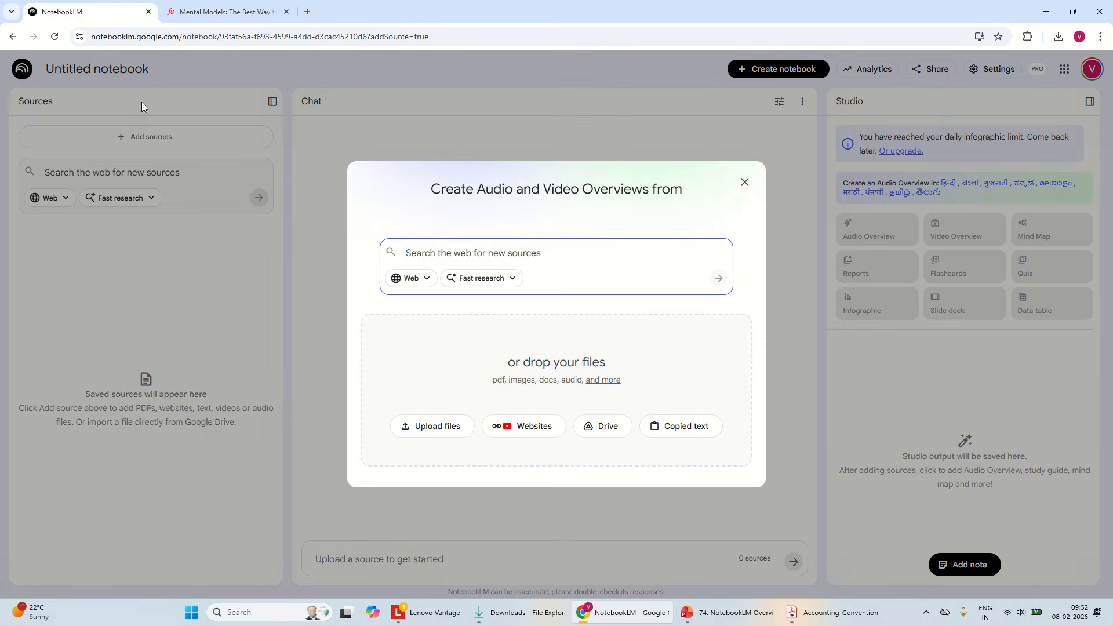
pyautogui.click(745, 182)
pyautogui.click(22, 69)
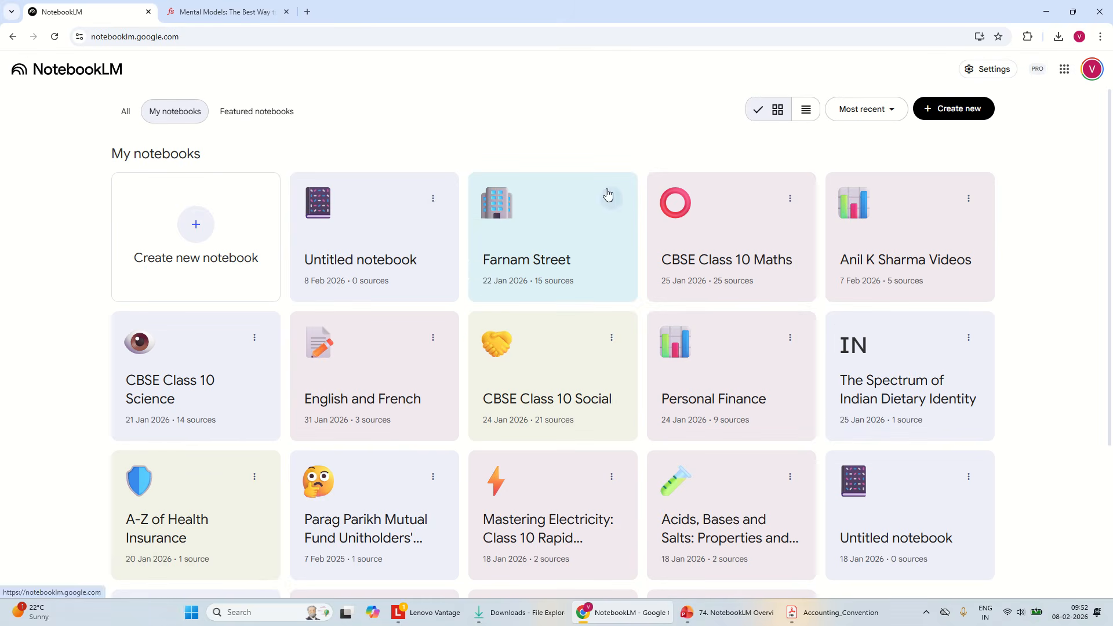
# Delete the newly created empty Untitled notebook dated 8 Feb 2026
pyautogui.click(433, 198)
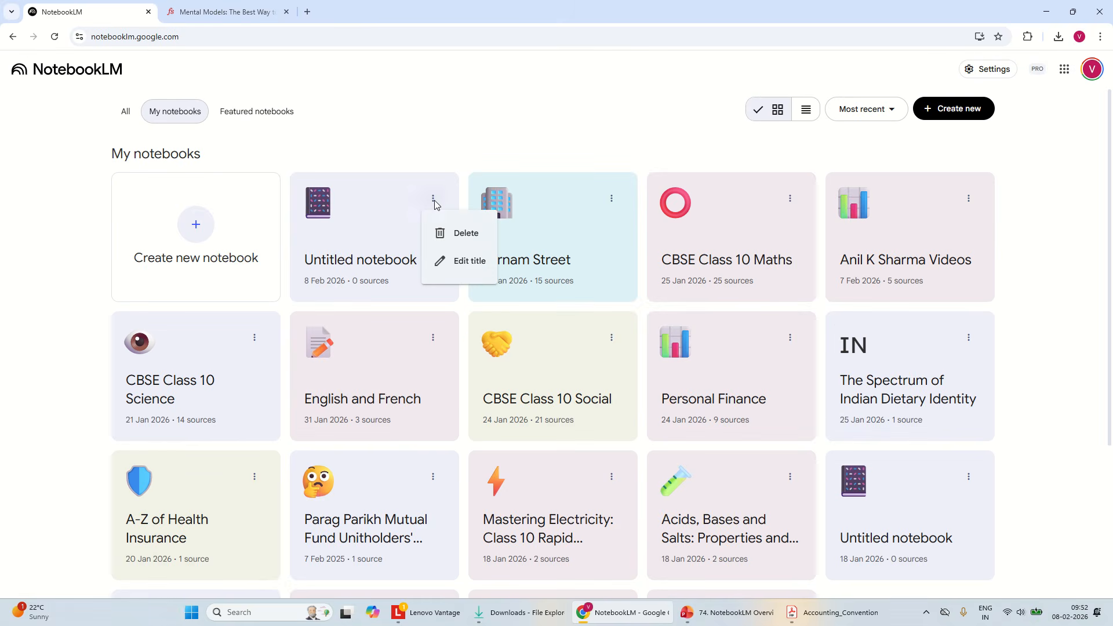
pyautogui.click(453, 233)
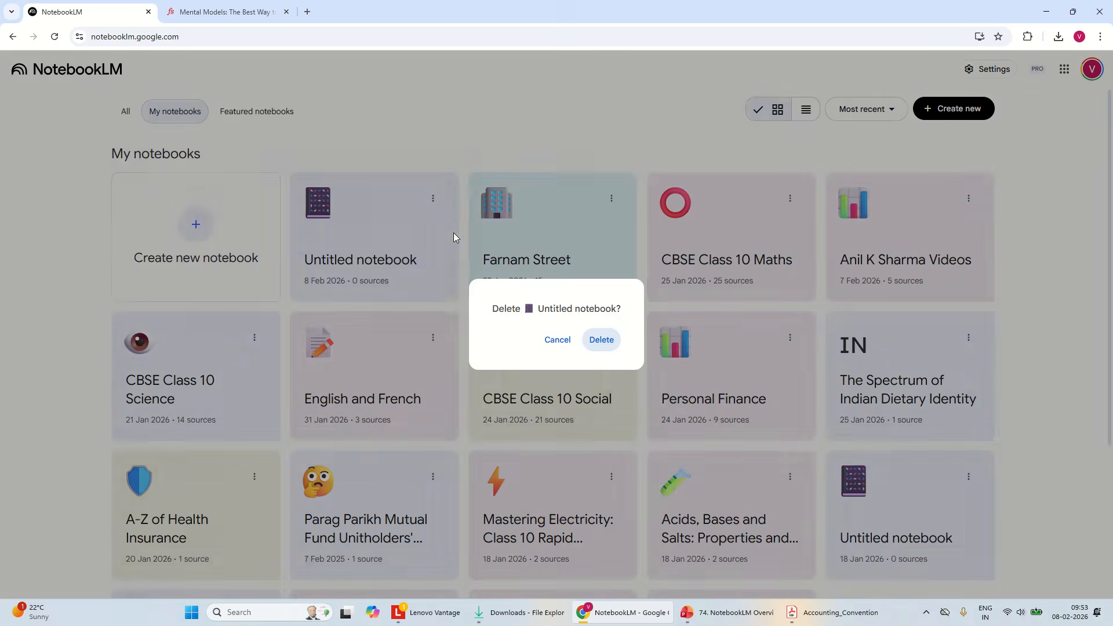
pyautogui.click(602, 340)
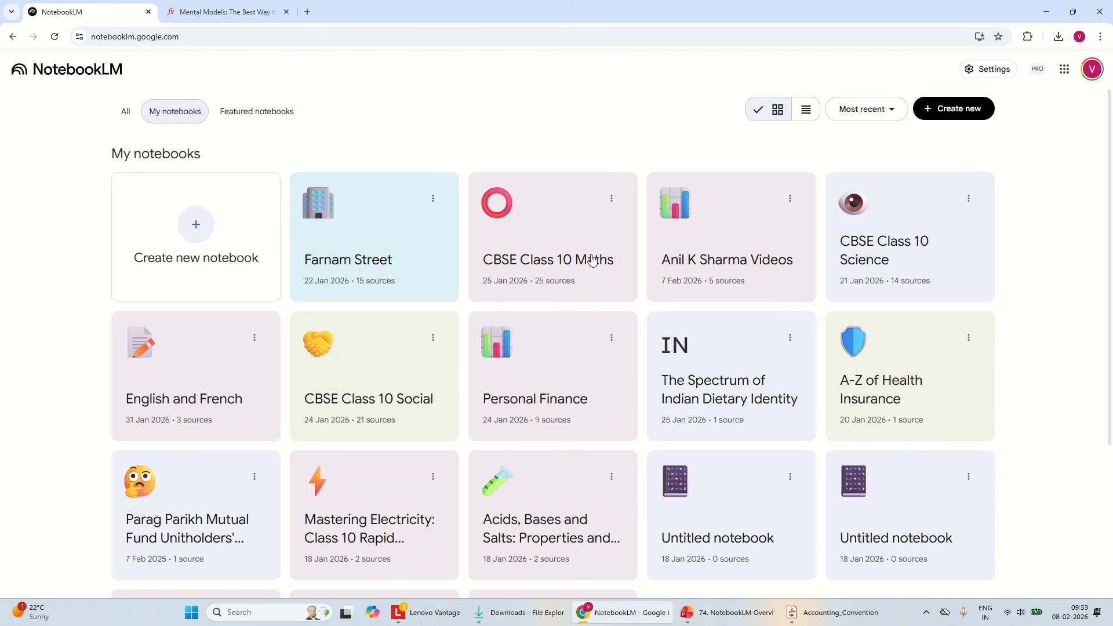
# Open the Farnam Street notebook, and look through the Mental Models article on fs.blog from its title down to the inertia section
pyautogui.click(371, 223)
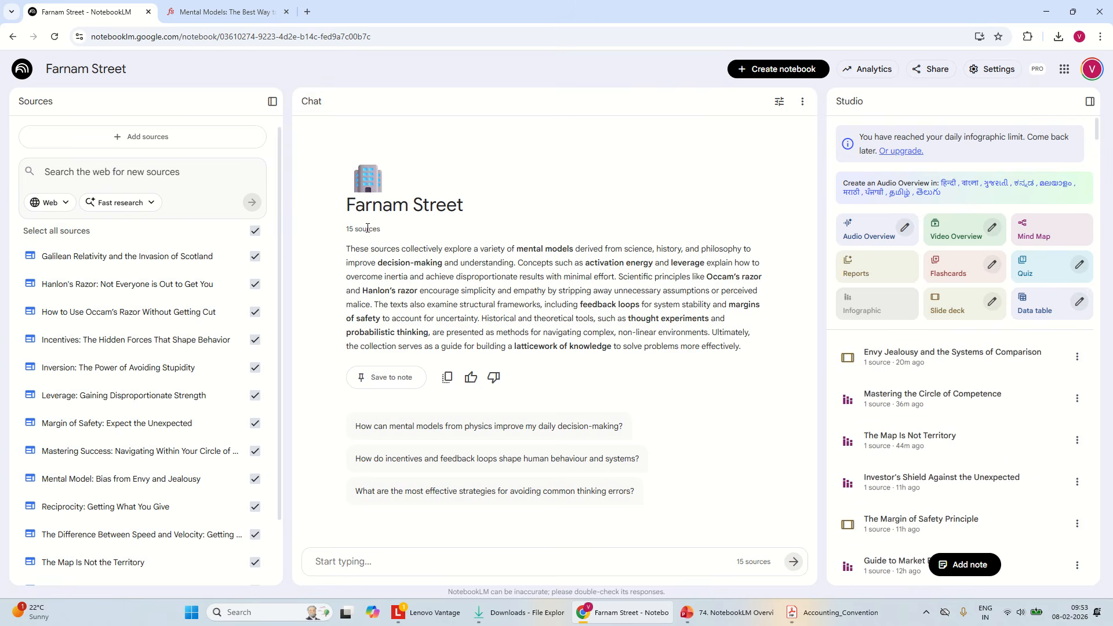
pyautogui.click(215, 11)
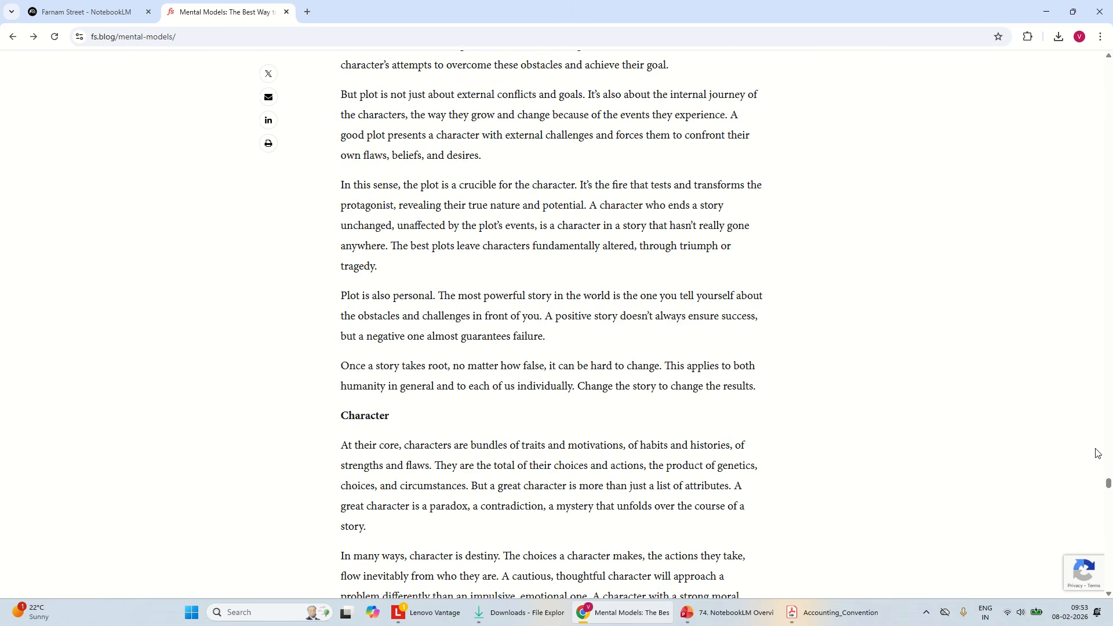
pyautogui.moveTo(1108, 486); pyautogui.dragTo(1108, 62)
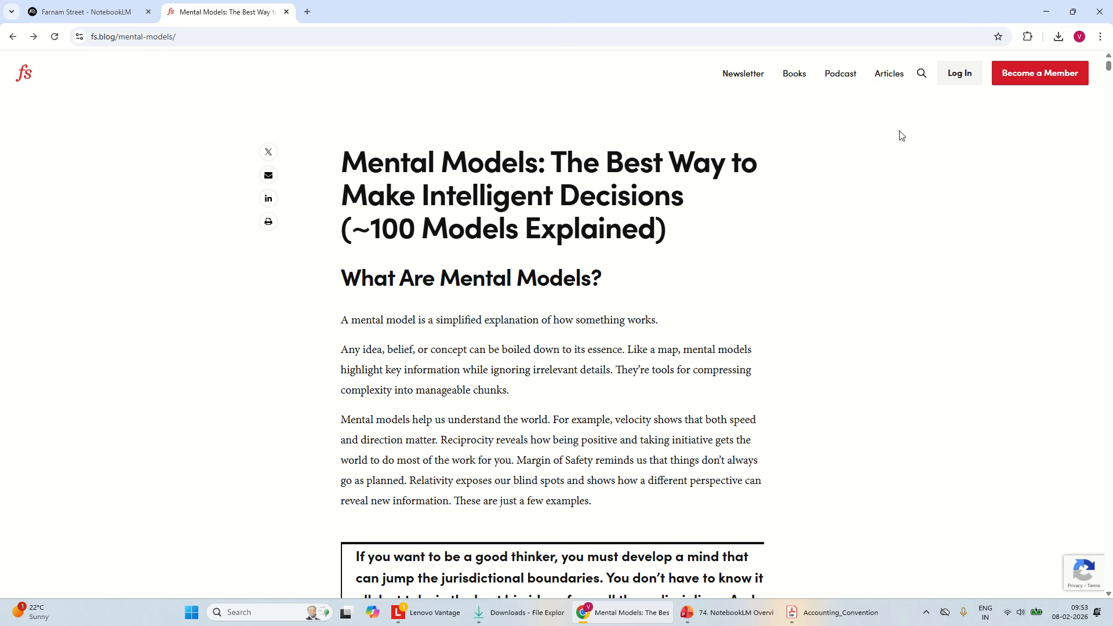
pyautogui.moveTo(498, 227); pyautogui.dragTo(622, 227)
pyautogui.click(606, 244)
pyautogui.moveTo(1108, 66); pyautogui.dragTo(1108, 158)
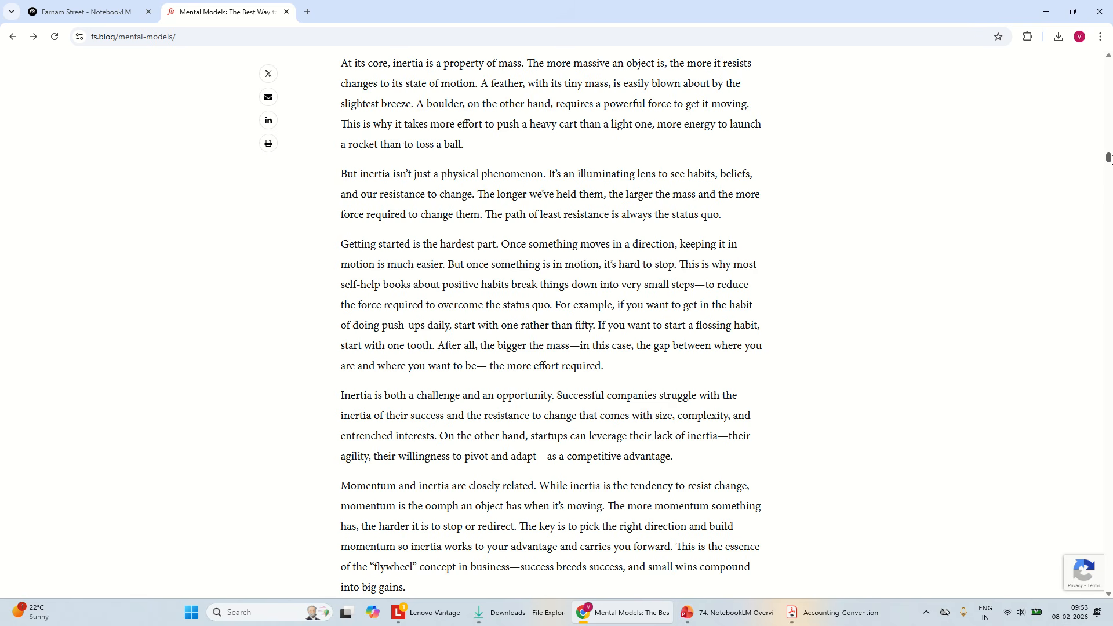
pyautogui.scroll(-1, 1108, 157)
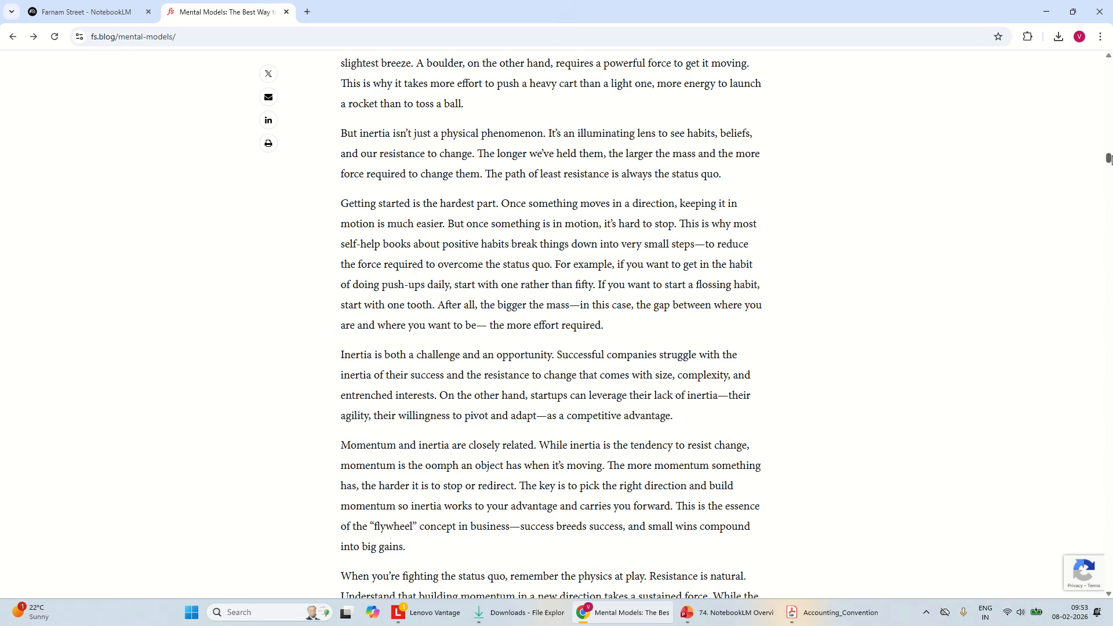
# Return to the Farnam Street notebook and examine the daily infographic limit notice above the Studio outputs
pyautogui.click(84, 9)
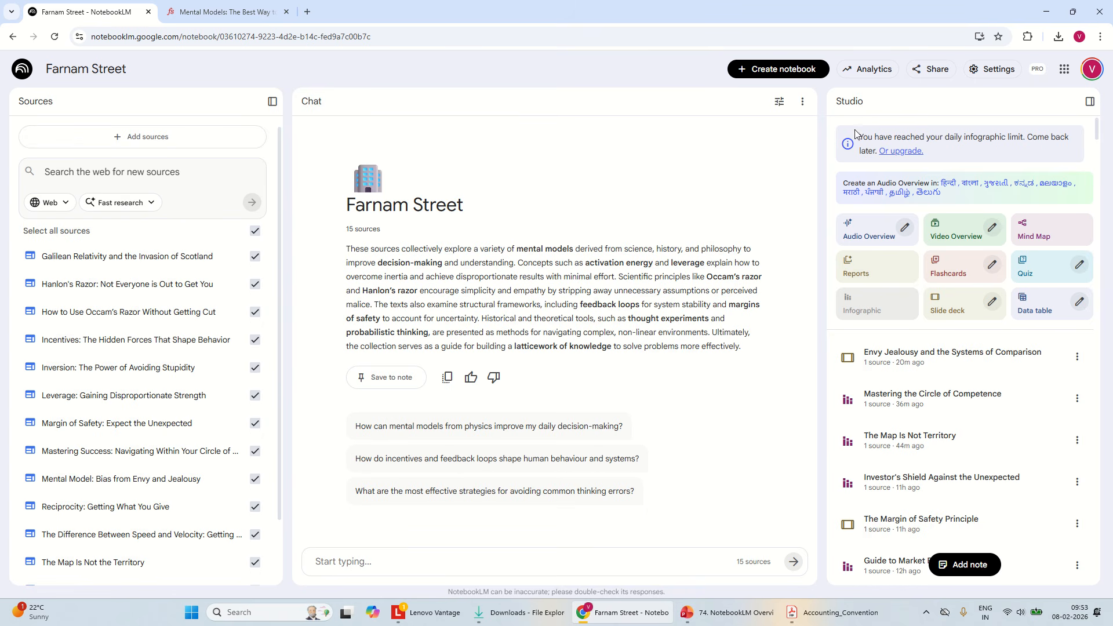
pyautogui.moveTo(864, 139); pyautogui.dragTo(1012, 161)
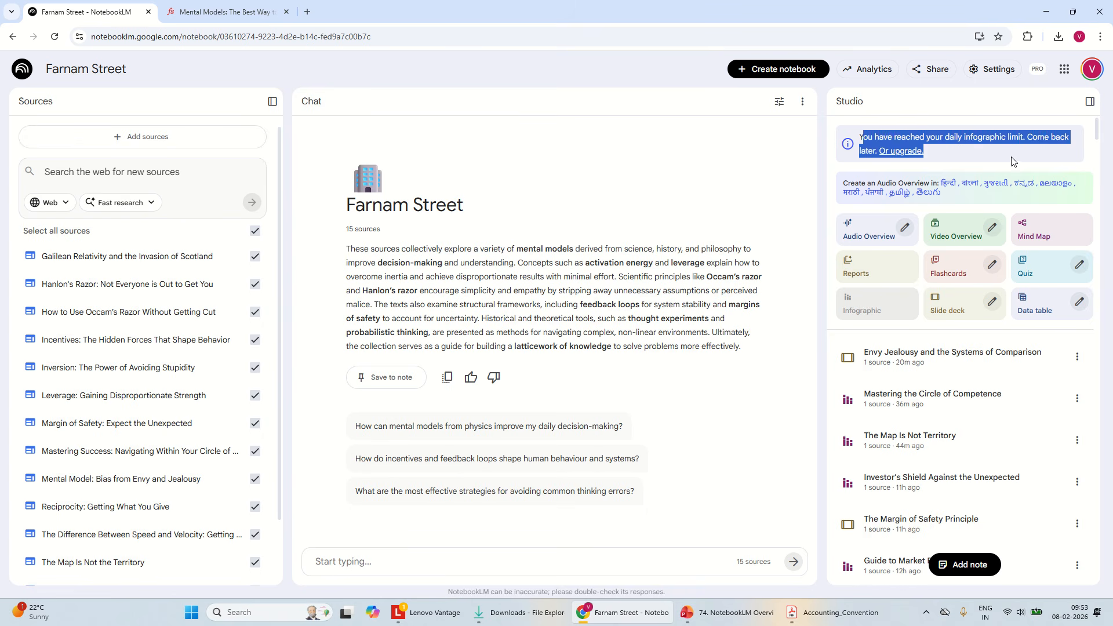
pyautogui.click(1015, 162)
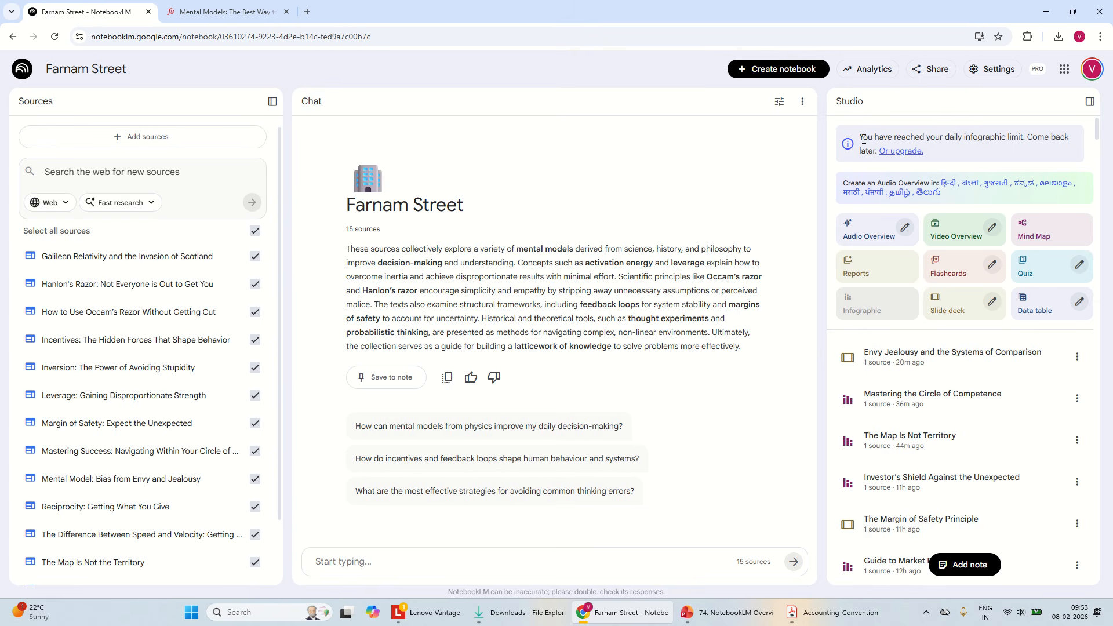
pyautogui.moveTo(867, 146); pyautogui.dragTo(948, 160)
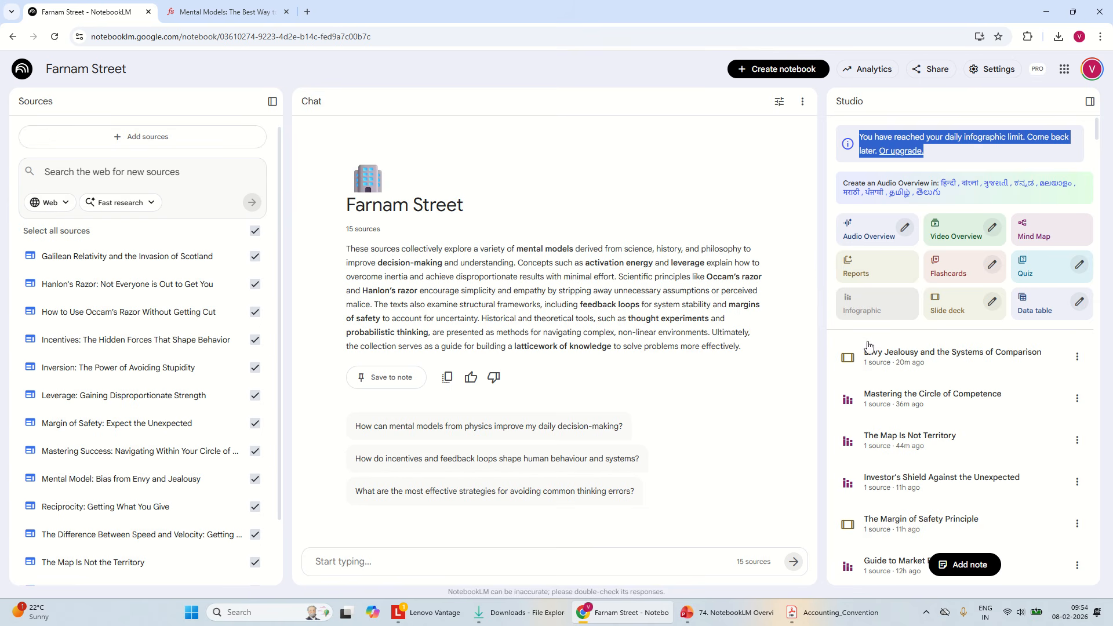
pyautogui.moveTo(1097, 130); pyautogui.dragTo(1062, 124)
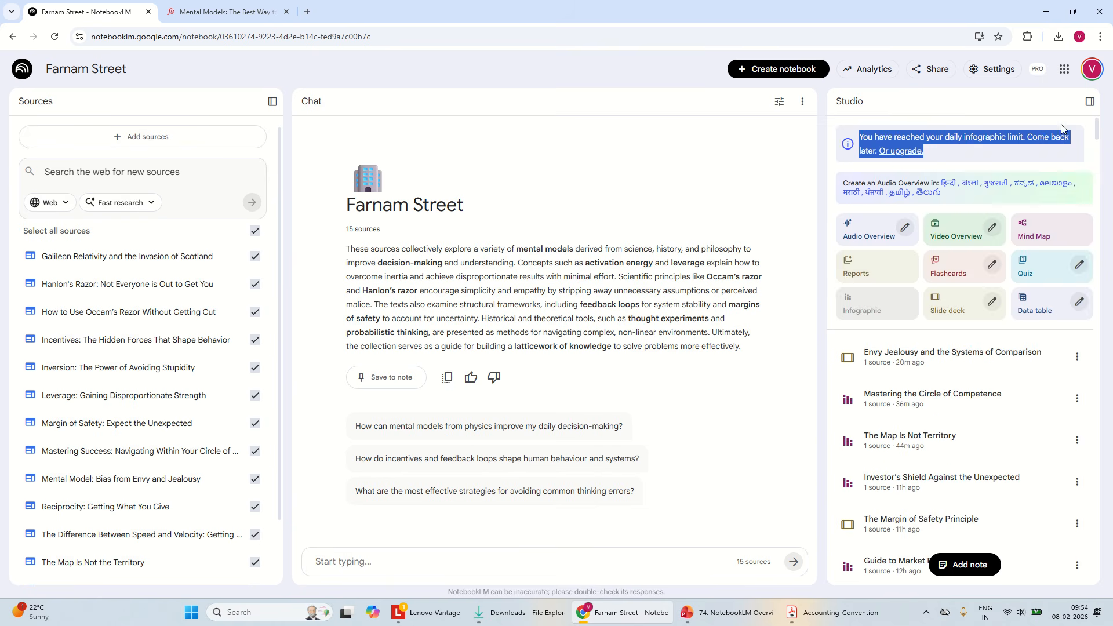
pyautogui.click(125, 137)
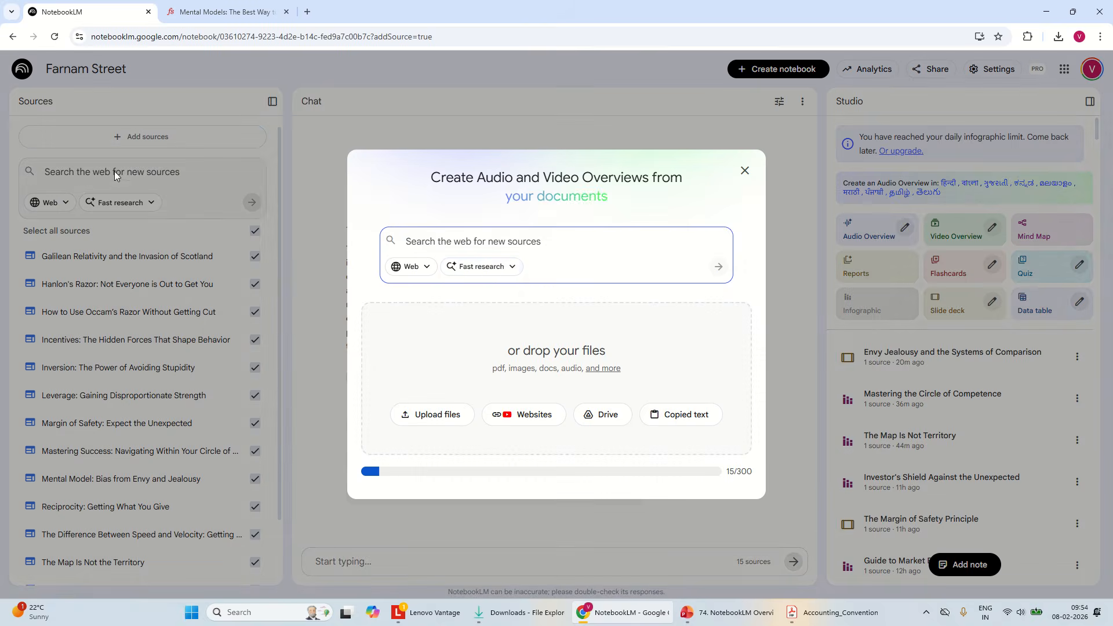
pyautogui.click(209, 5)
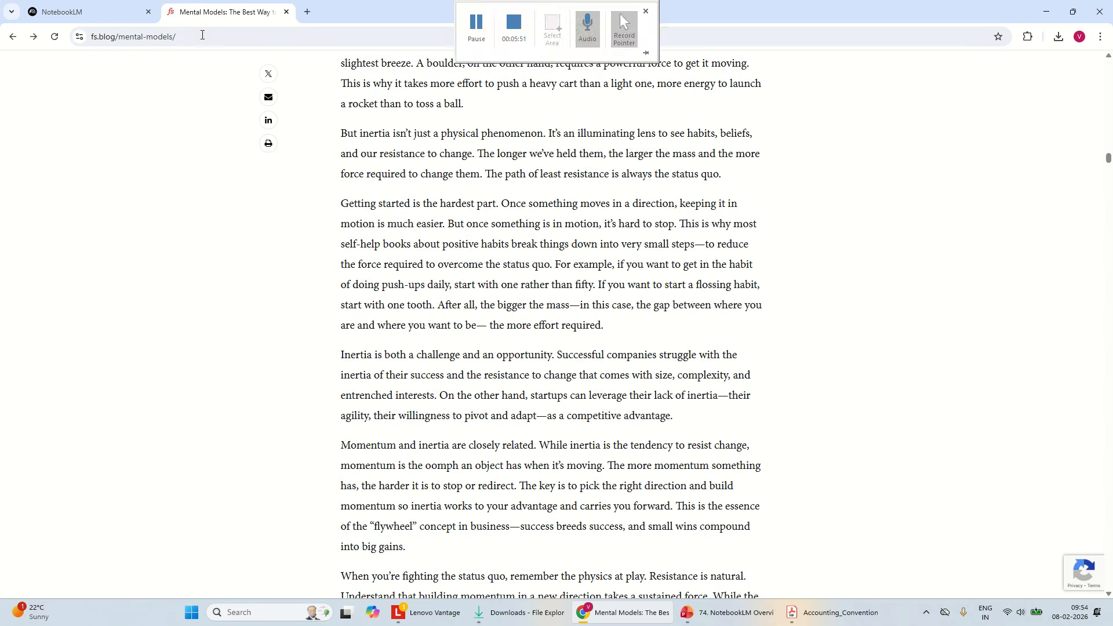
pyautogui.click(178, 38)
pyautogui.hotkey('ctrl', 'c')
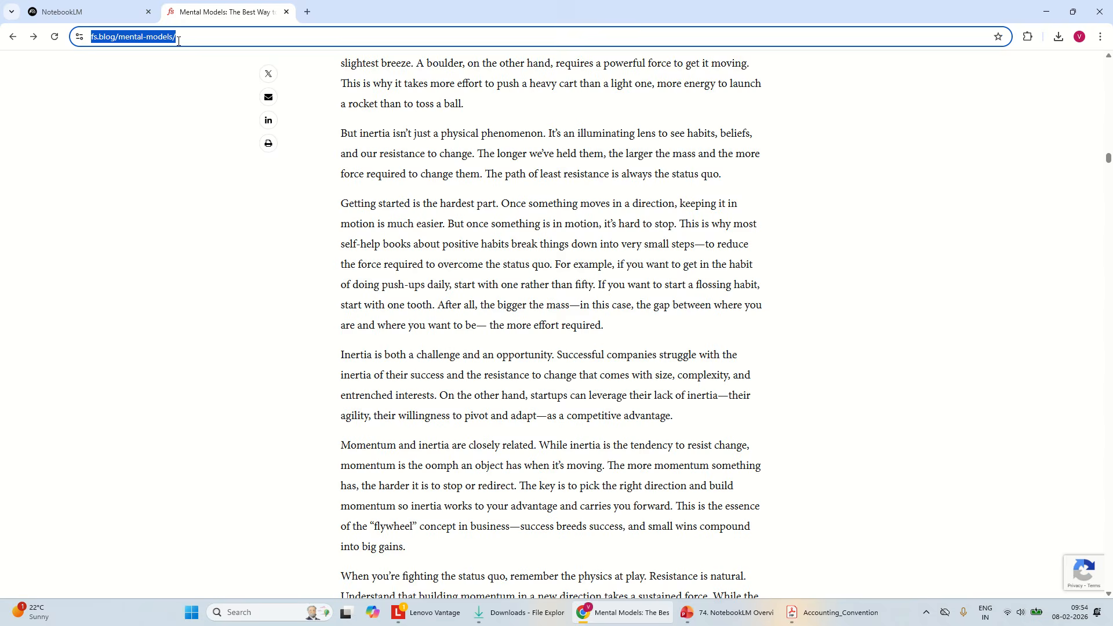
pyautogui.click(125, 6)
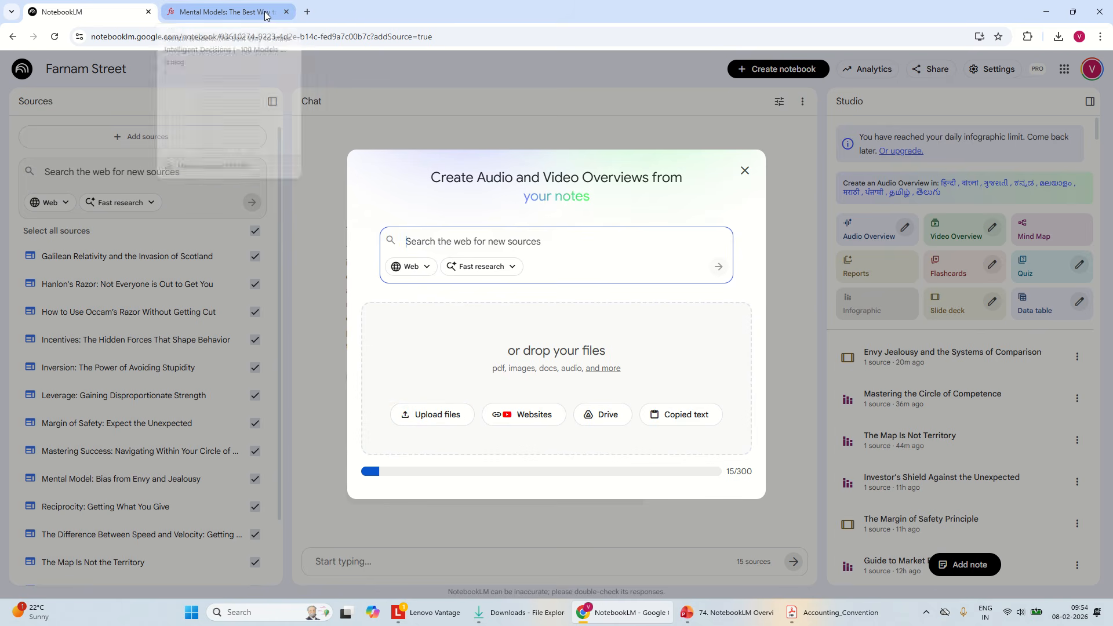
pyautogui.click(528, 415)
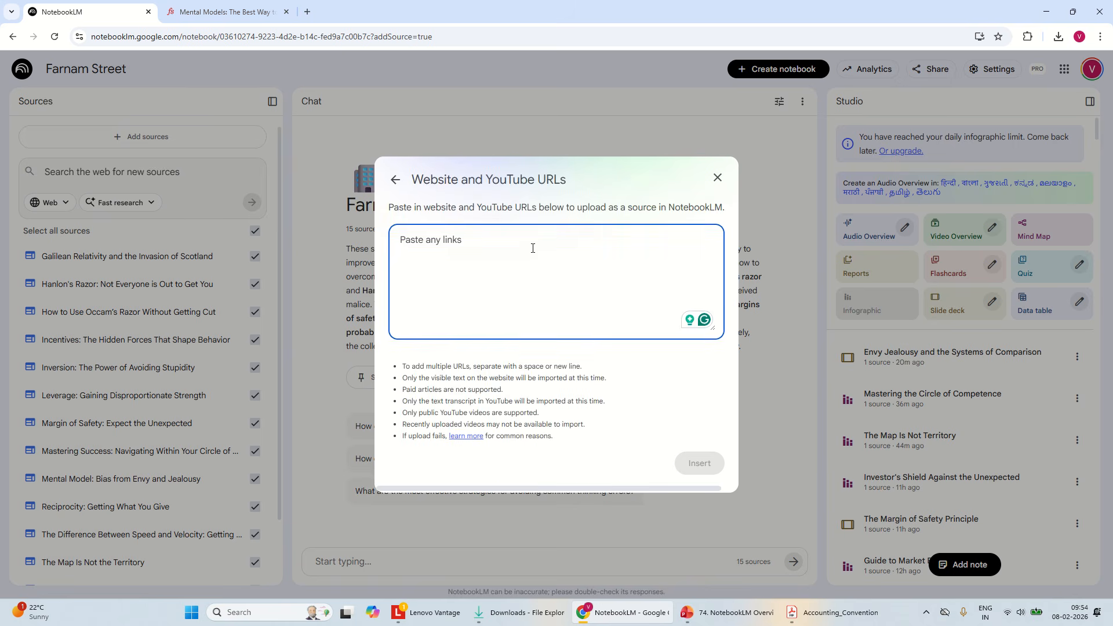
pyautogui.hotkey('ctrl', 'v')
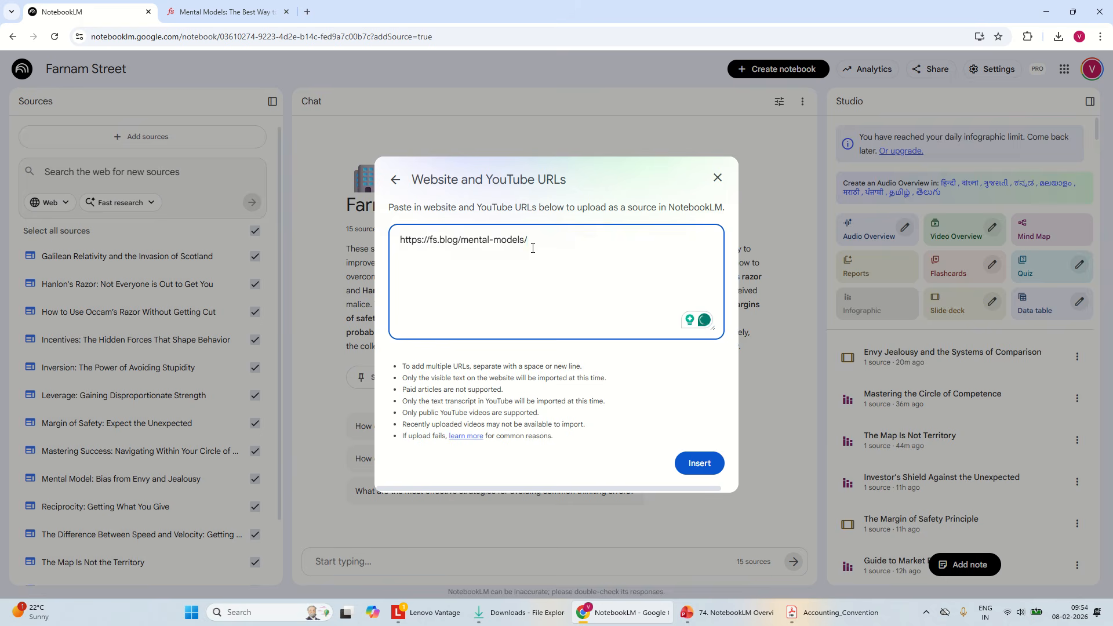
pyautogui.click(700, 468)
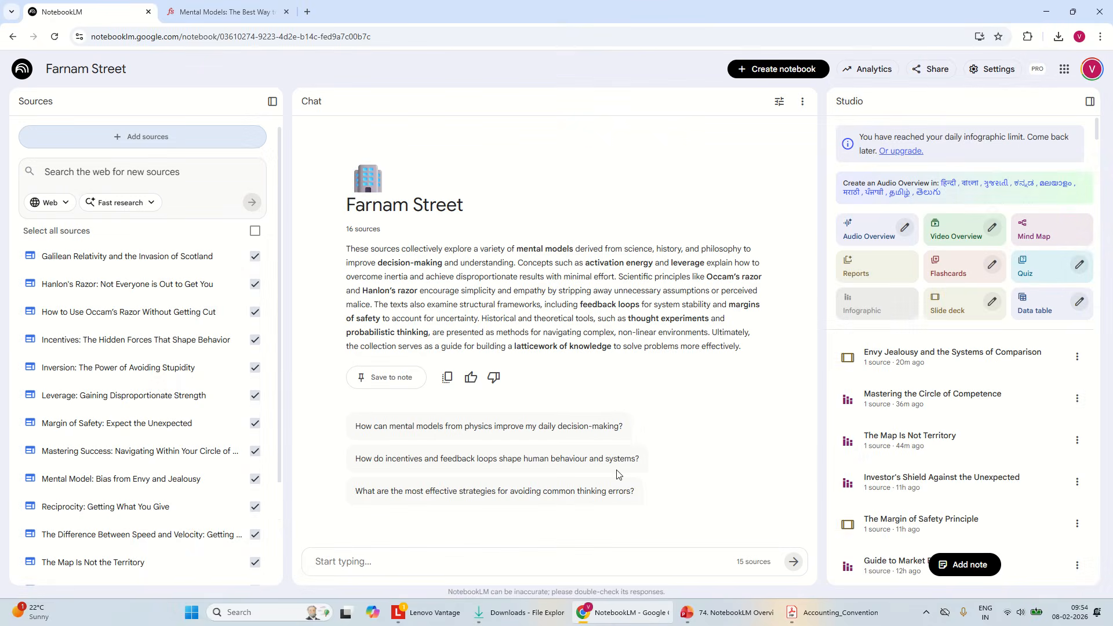
pyautogui.scroll(-2, 278, 350)
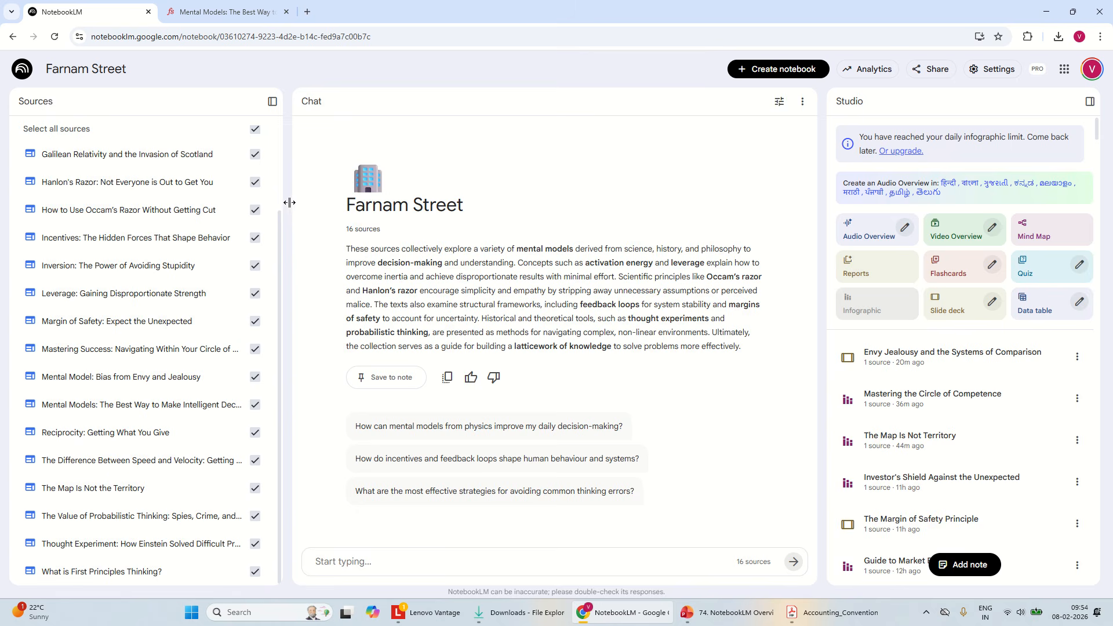
pyautogui.moveTo(280, 234); pyautogui.dragTo(272, 105)
# Add a copied-text source from the Mental Models article, covering "But inertia isn't just a physical phenomenon" through the "Friction and Viscosity" heading
pyautogui.click(144, 134)
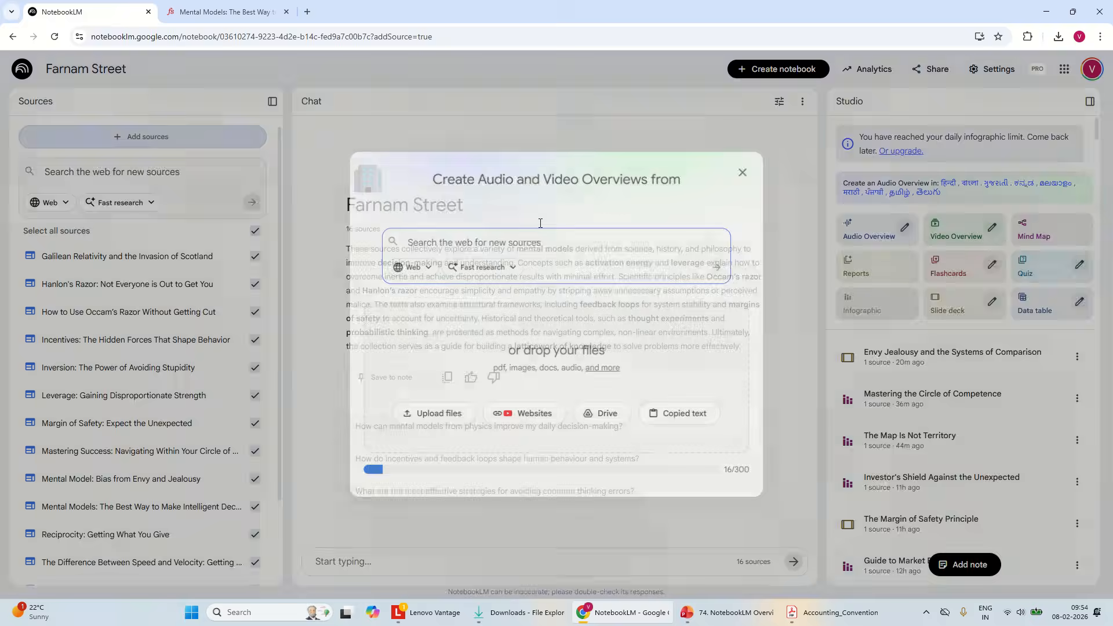
pyautogui.click(687, 415)
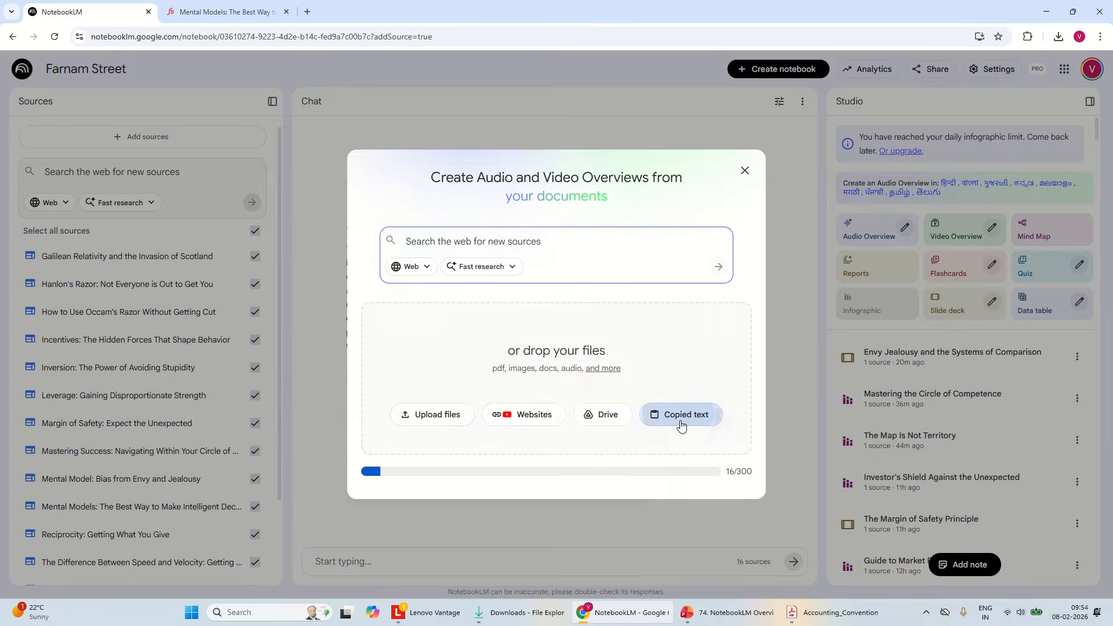
pyautogui.click(226, 11)
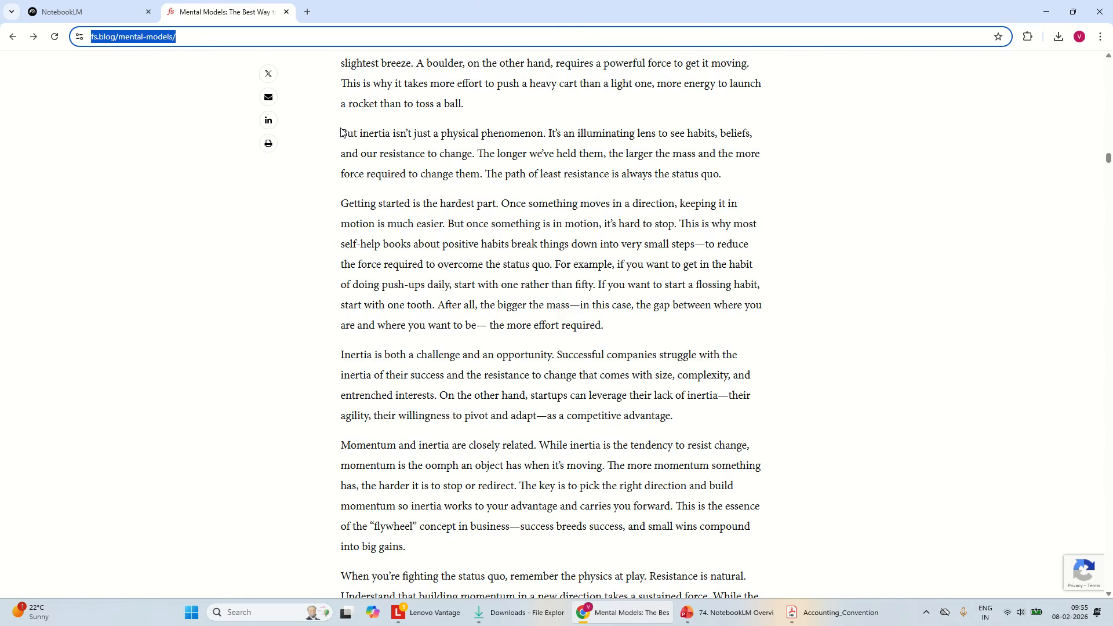
pyautogui.moveTo(341, 133); pyautogui.dragTo(839, 624)
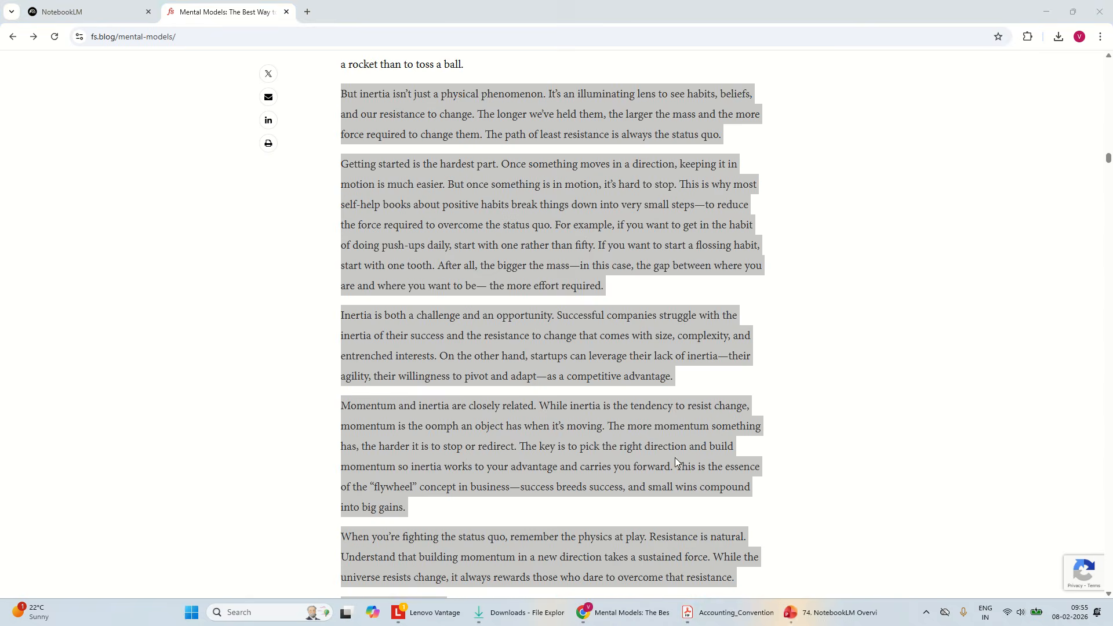
pyautogui.rightClick(639, 426)
pyautogui.click(661, 439)
pyautogui.click(145, 5)
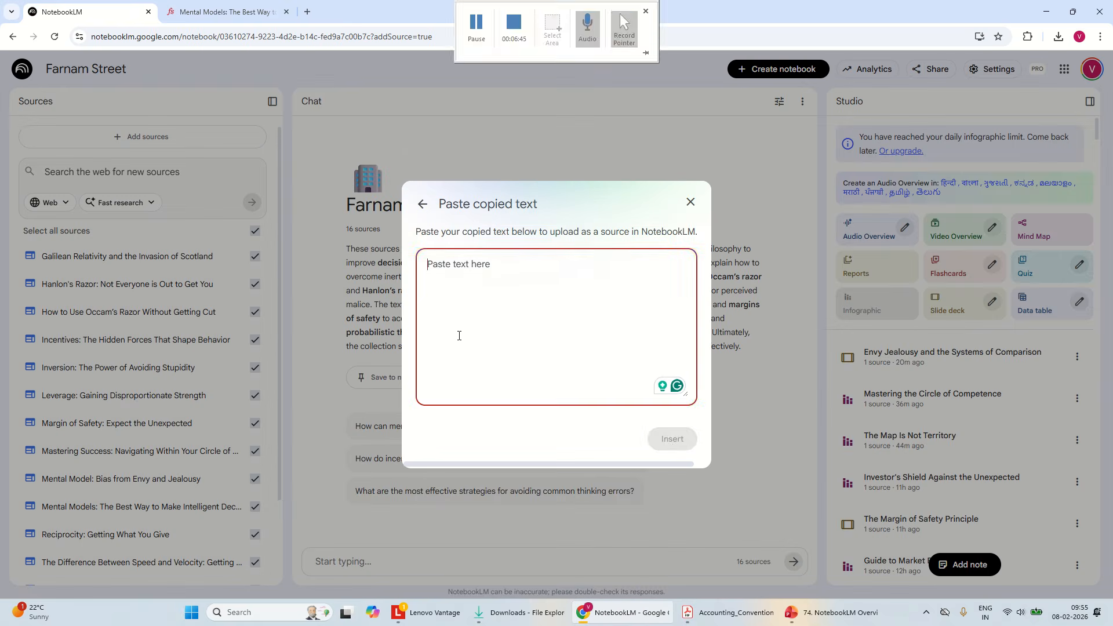
pyautogui.hotkey('ctrl', 'v')
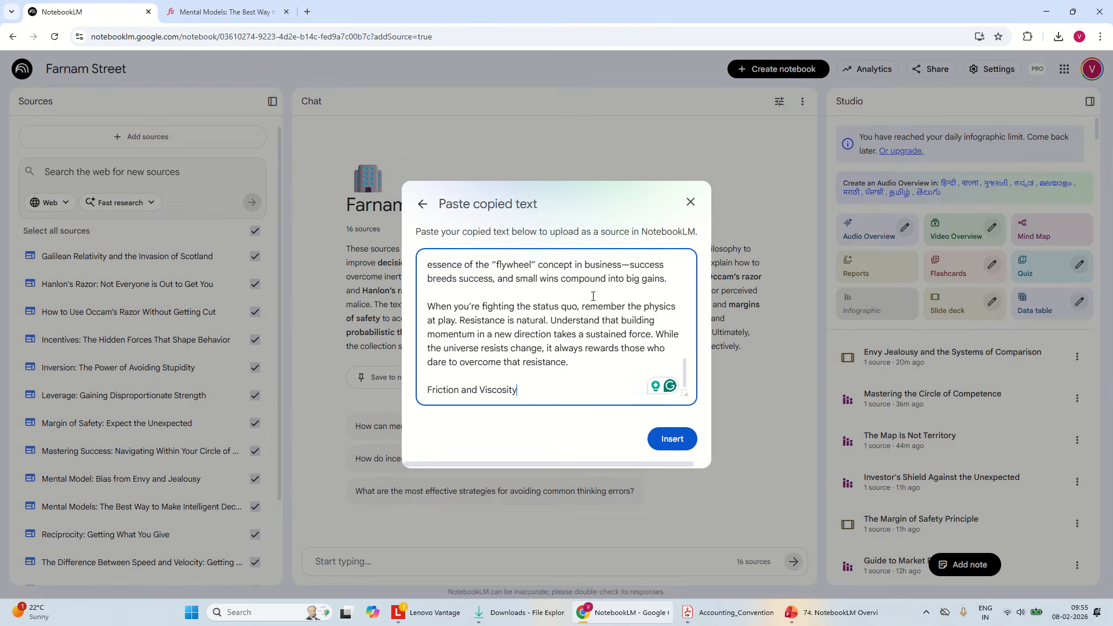
pyautogui.click(684, 441)
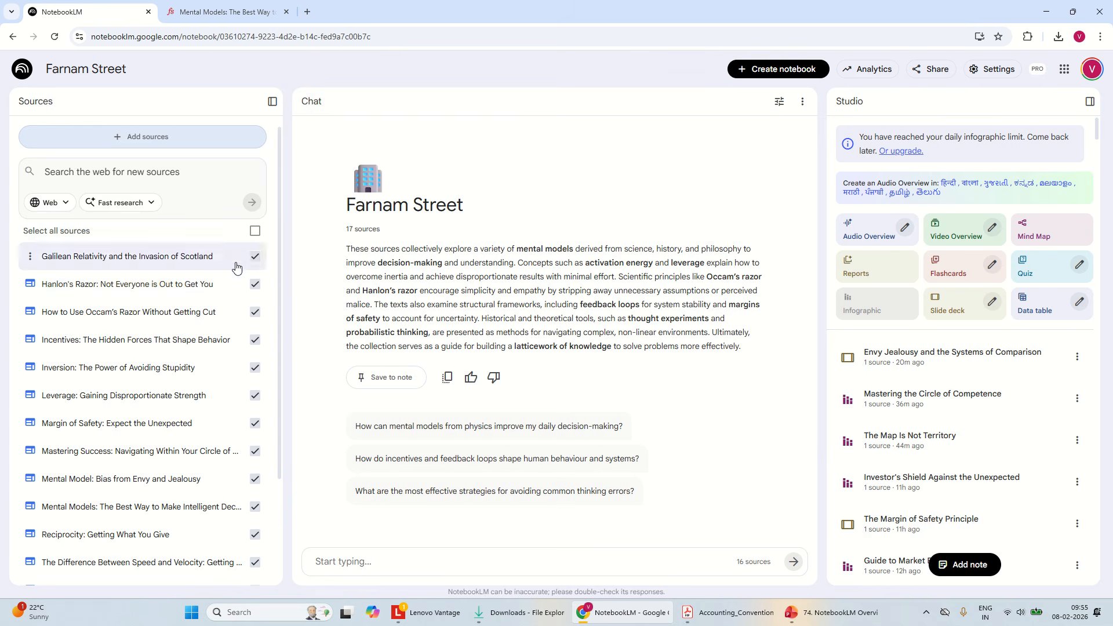
pyautogui.scroll(-2, 284, 421)
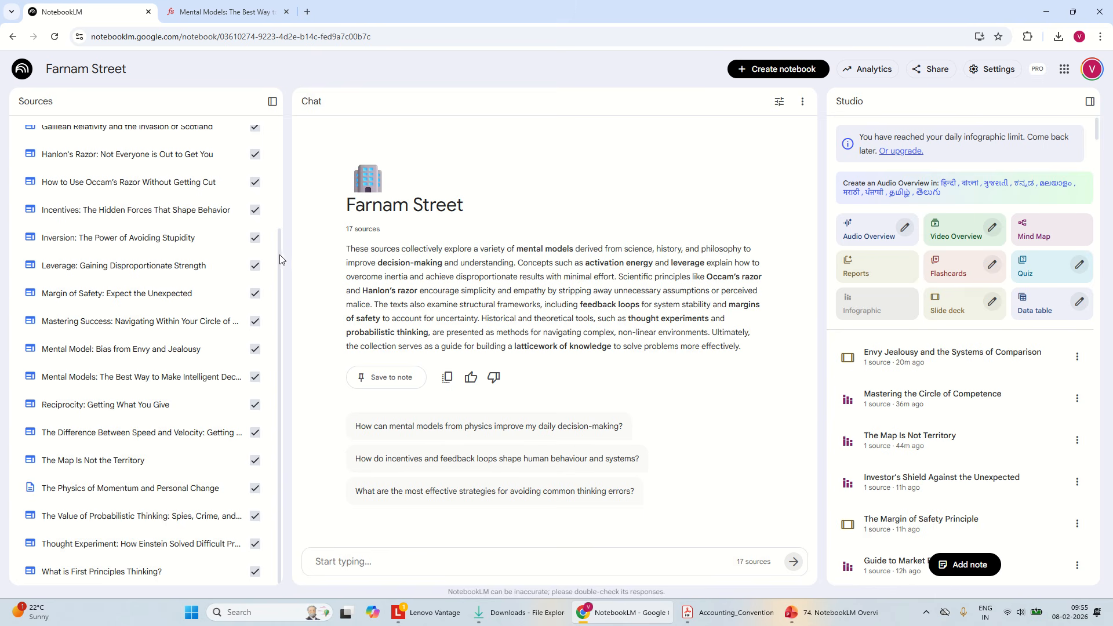
pyautogui.moveTo(280, 256); pyautogui.dragTo(280, 137)
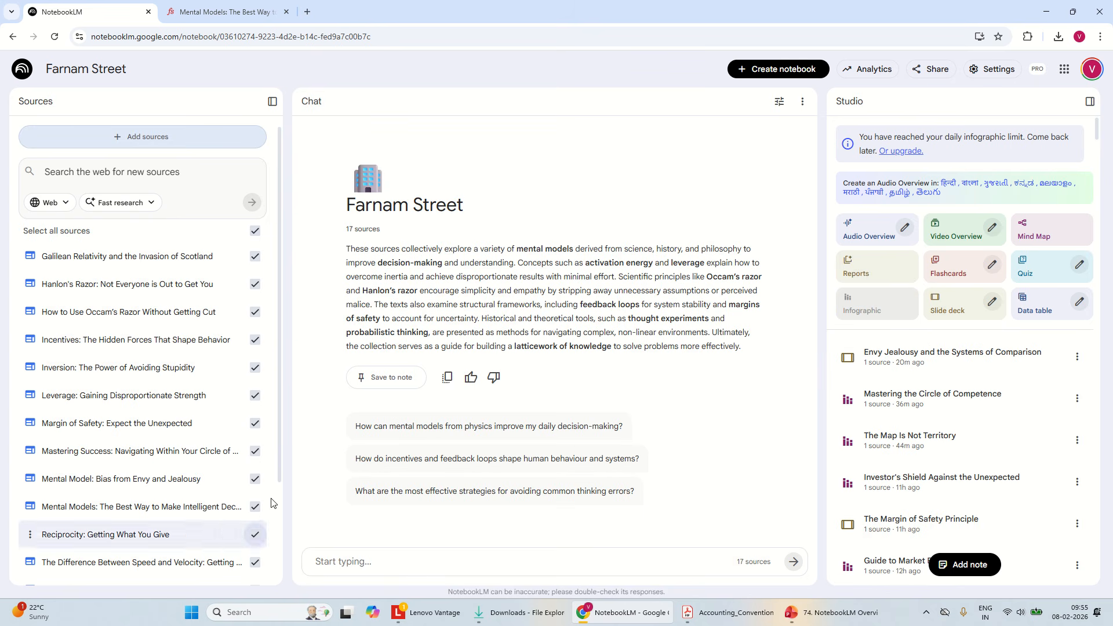
# Select only the source Inversion: The Power of Avoiding Stupidity, and look over the slide deck customisation options without generating a deck
pyautogui.click(255, 230)
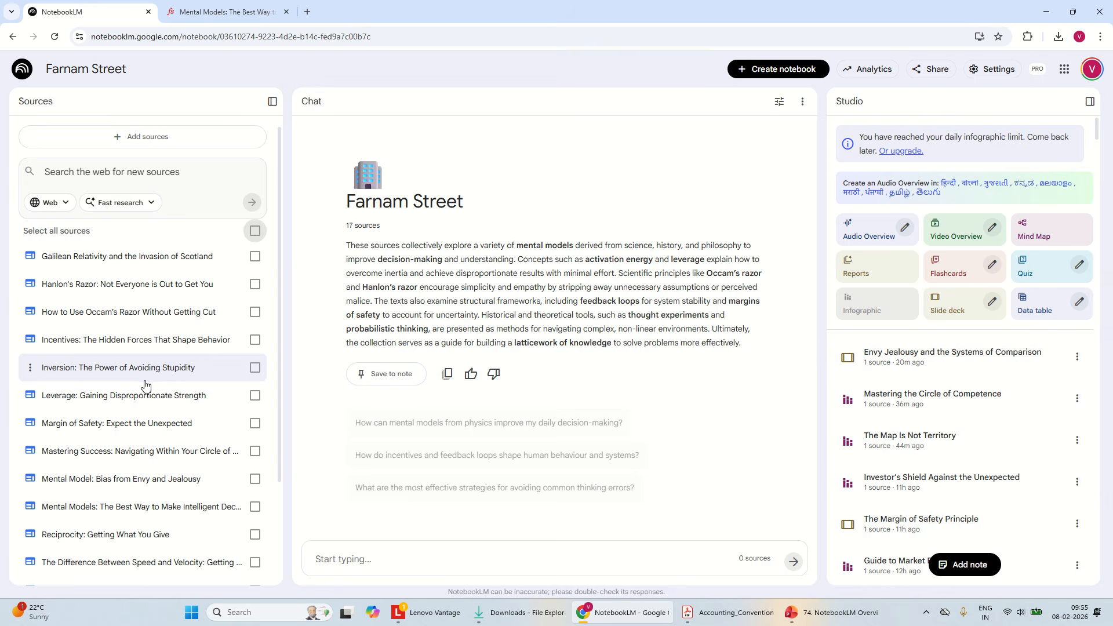
pyautogui.click(255, 368)
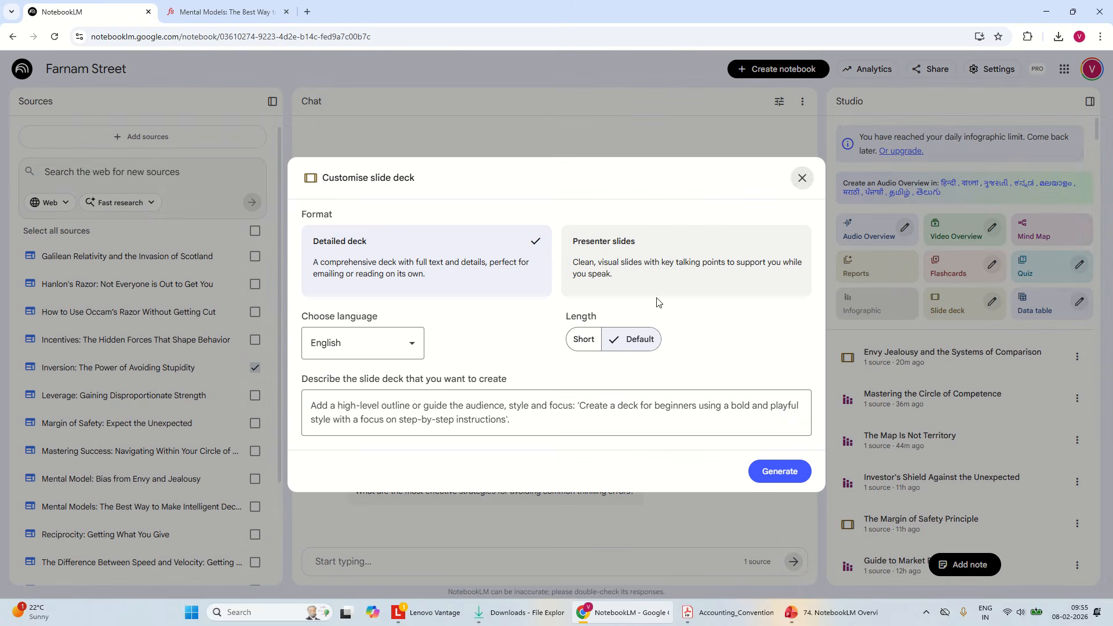
pyautogui.click(502, 408)
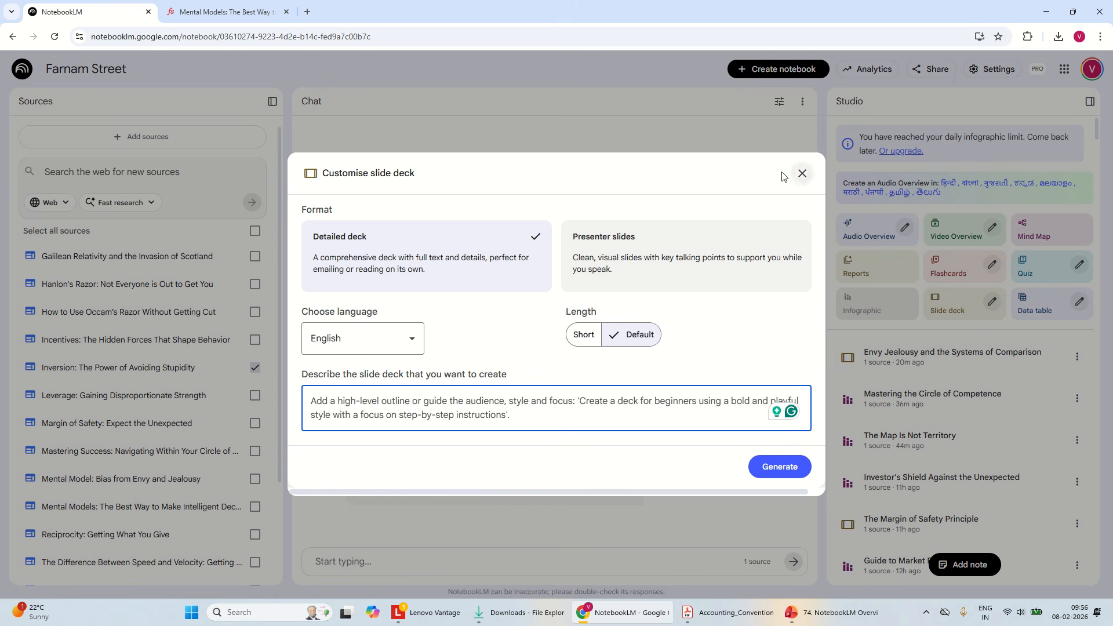
pyautogui.click(802, 173)
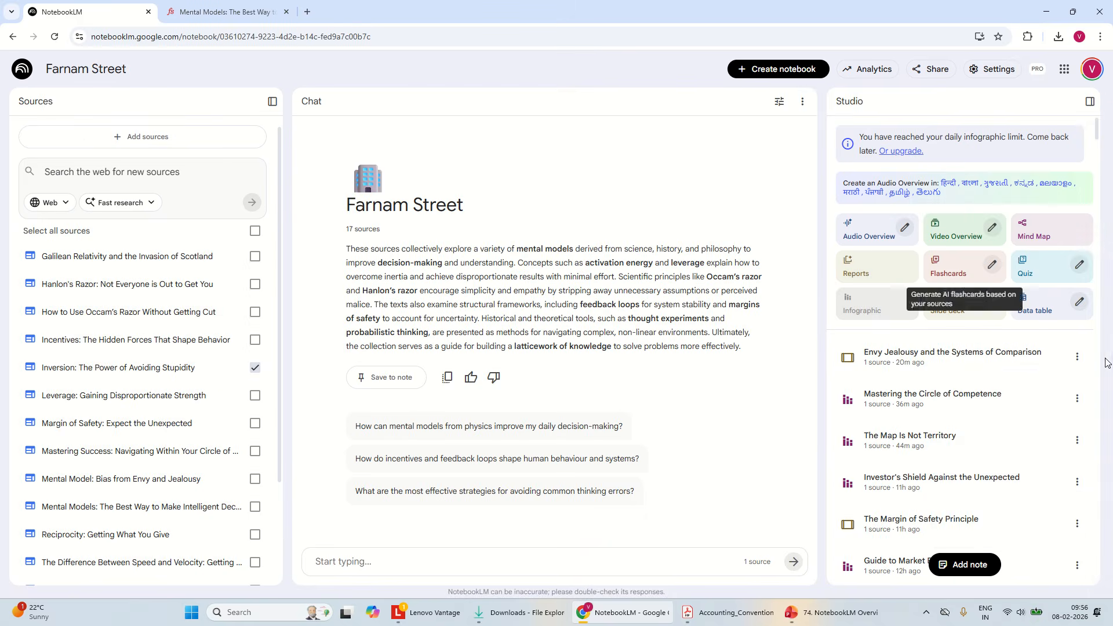
# Examine the custom prompt of the Envy Jealousy and the Systems of Comparison deck, from author context through text-to-graphics ratio to the visual guidelines
pyautogui.click(1075, 357)
pyautogui.click(979, 472)
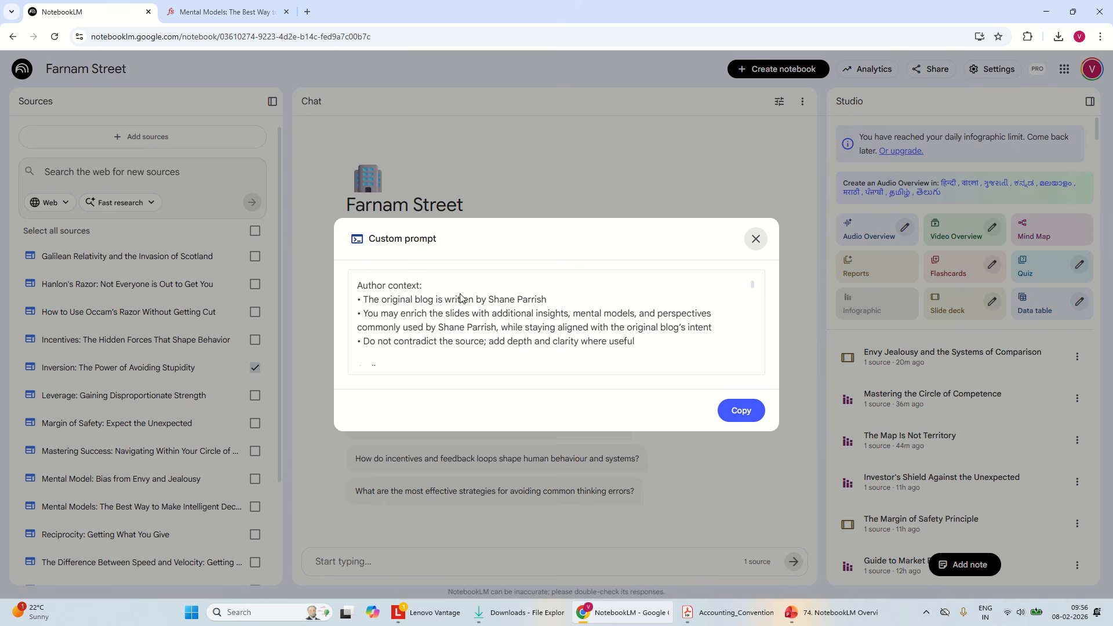
pyautogui.scroll(-2, 757, 313)
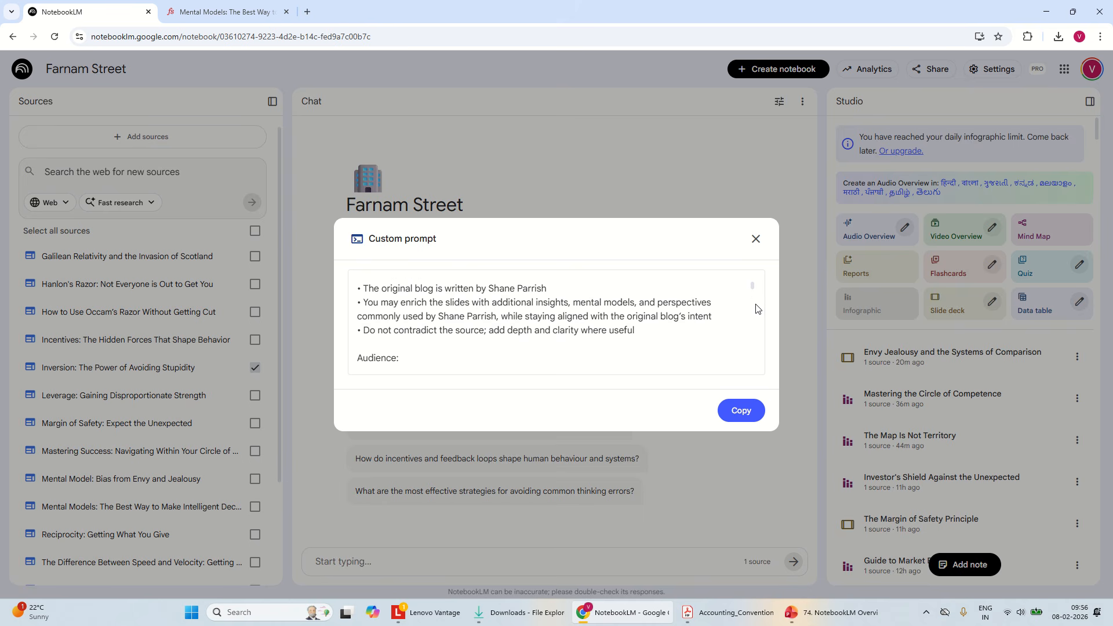
pyautogui.scroll(-3, 756, 312)
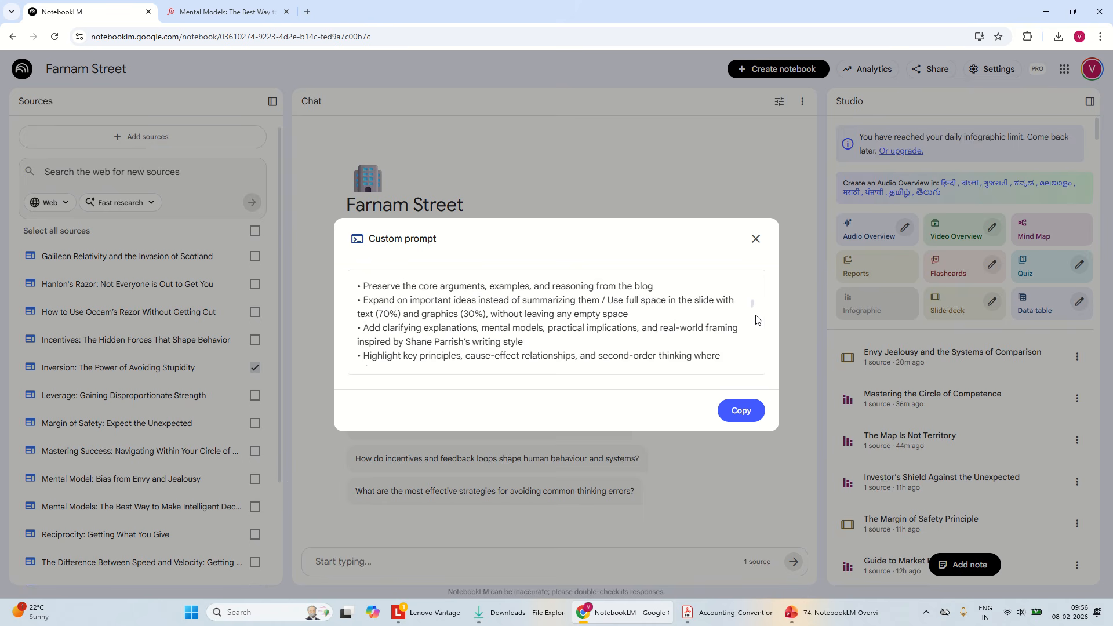
pyautogui.moveTo(366, 315); pyautogui.dragTo(490, 314)
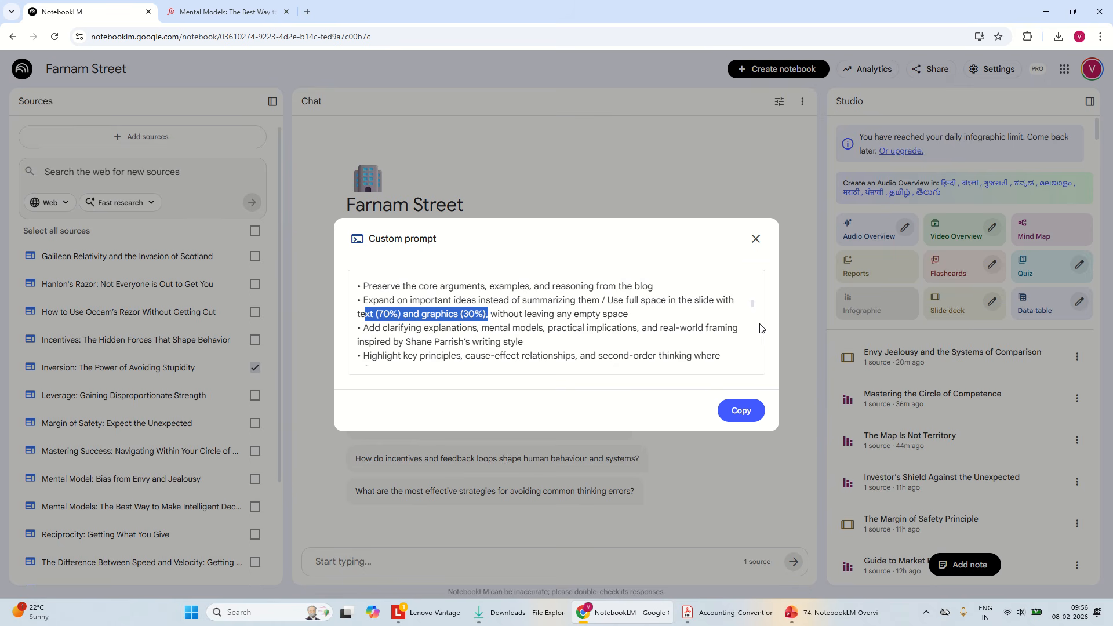
pyautogui.click(748, 341)
pyautogui.scroll(-10, 750, 342)
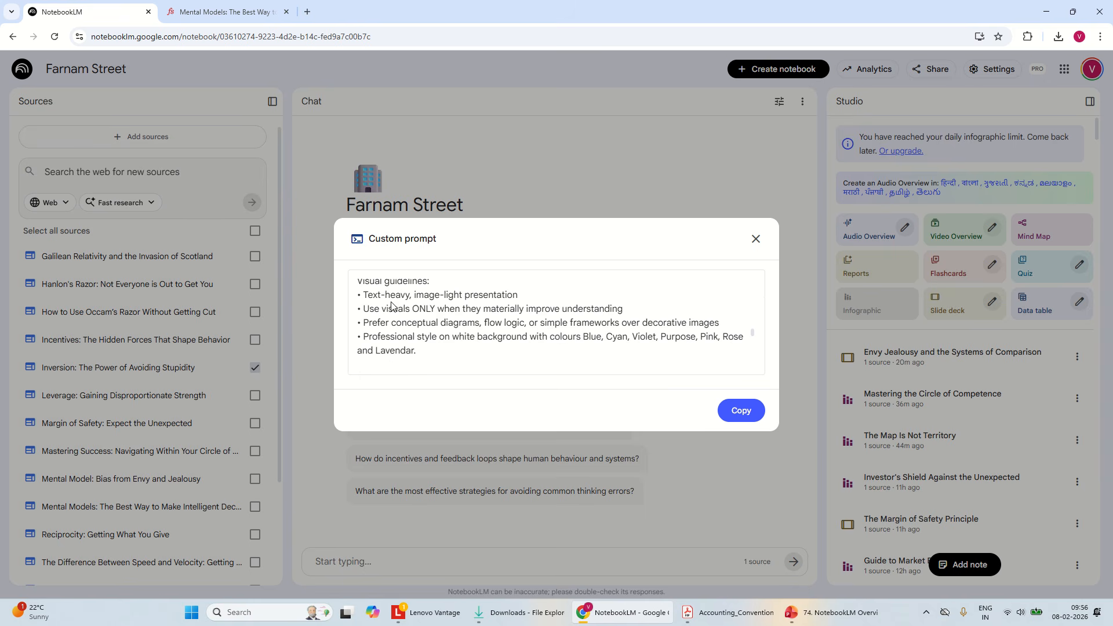
pyautogui.moveTo(561, 338); pyautogui.dragTo(597, 340)
pyautogui.doubleClick(597, 340)
pyautogui.click(756, 239)
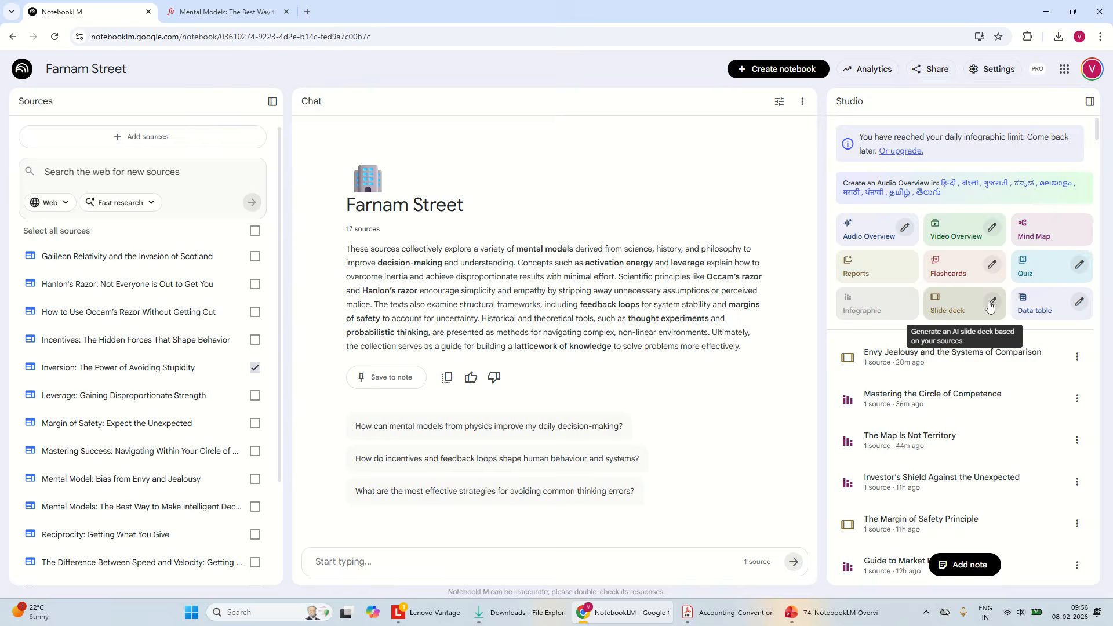
# Review the slide deck format, language and length options, and open the Envy Jealousy and the Systems of Comparison deck for viewing
pyautogui.click(993, 302)
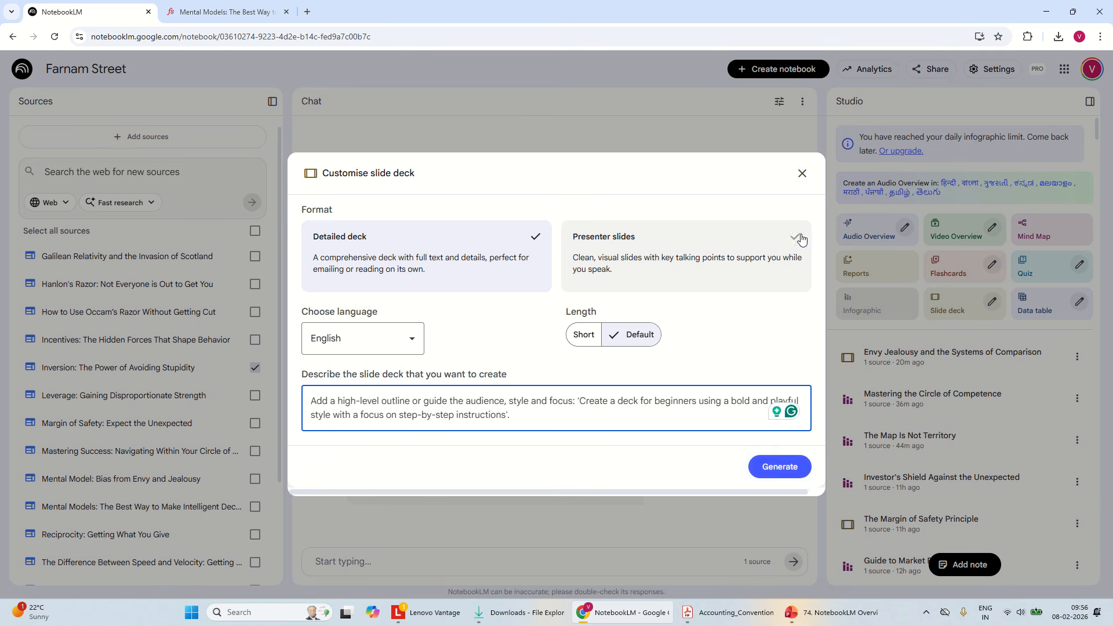
pyautogui.click(802, 173)
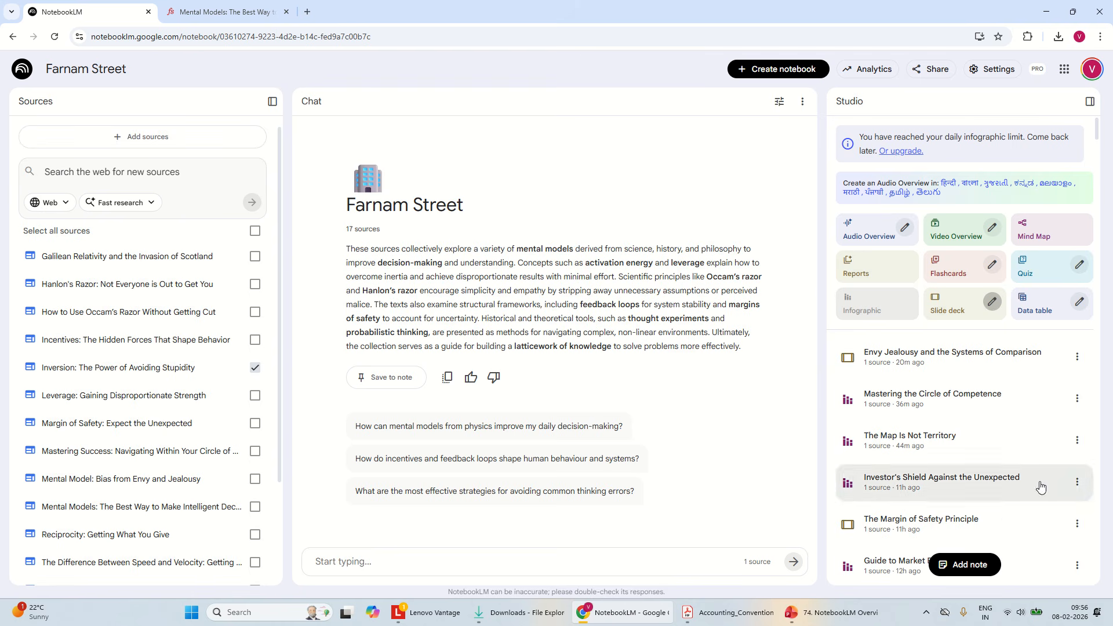
pyautogui.click(953, 366)
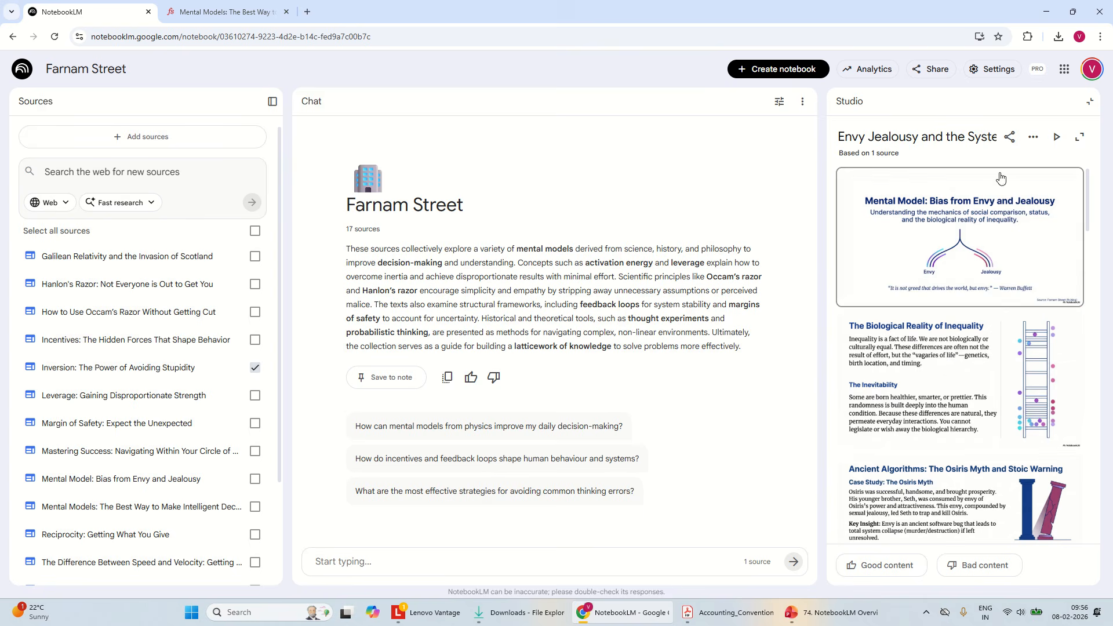